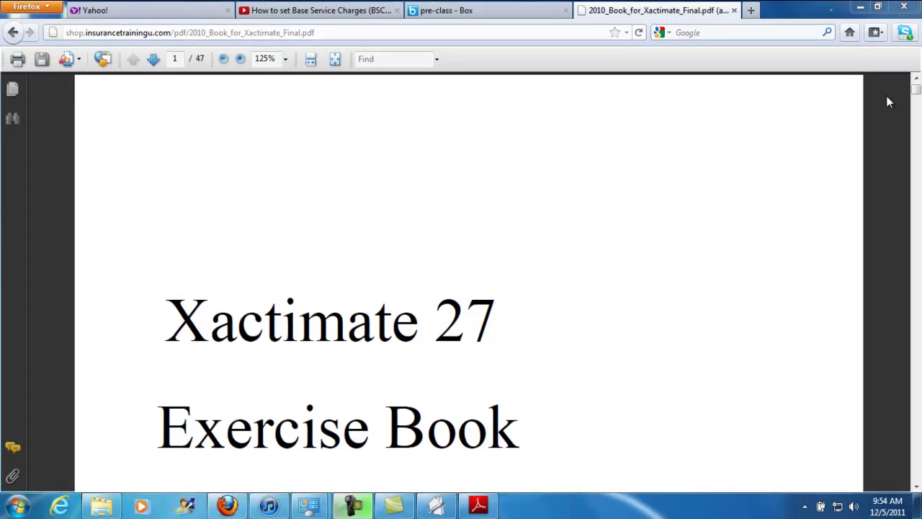
- Move the Exercise Book from the cover page to the page 14 footer, past Exercise #1
{"action": "left_click_drag", "start_coordinate": [916, 93], "coordinate": [886, 202]}
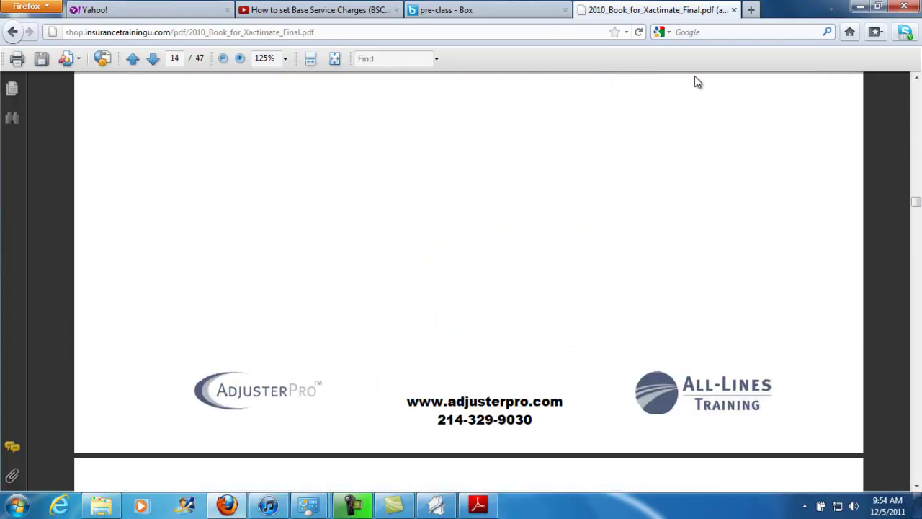
- Scroll back up to the Practice Set 3 scenario title page, then down into its exercise page
{"action": "left_click", "coordinate": [916, 77]}
{"action": "left_click_drag", "start_coordinate": [916, 81], "coordinate": [917, 81]}
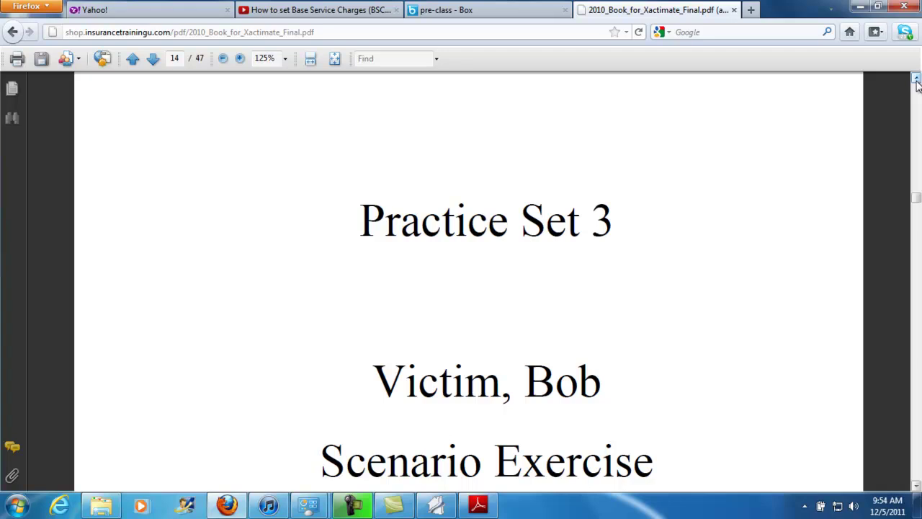
{"action": "left_click_drag", "start_coordinate": [918, 488], "coordinate": [918, 487]}
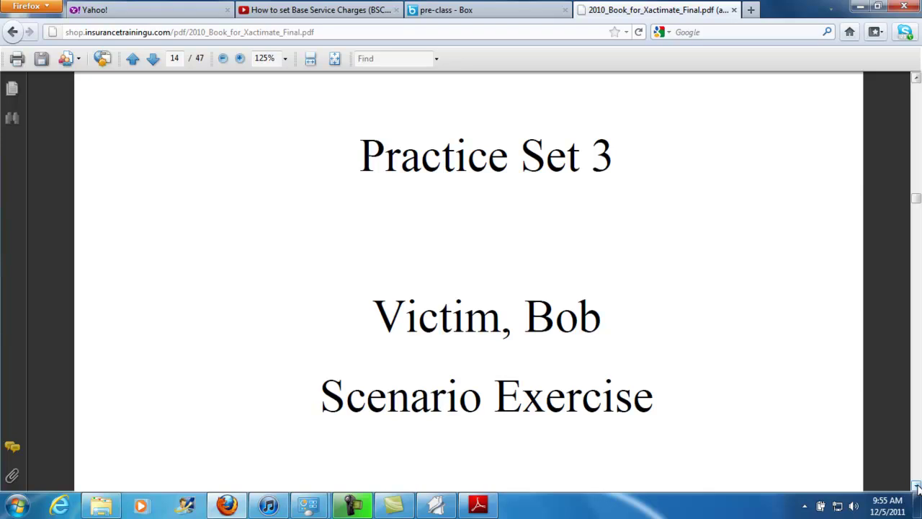
{"action": "scroll", "coordinate": [917, 488], "scroll_direction": "down", "scroll_amount": 12}
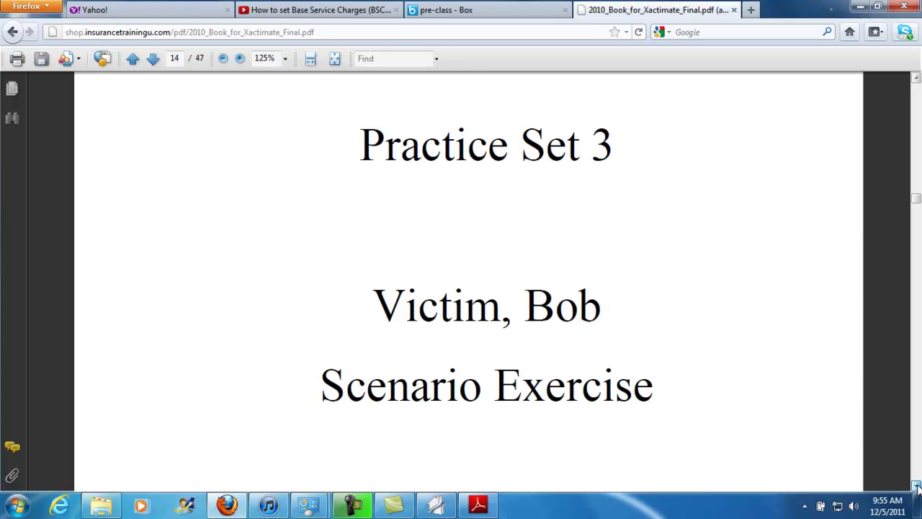
{"action": "scroll", "coordinate": [918, 488], "scroll_direction": "down", "scroll_amount": 6}
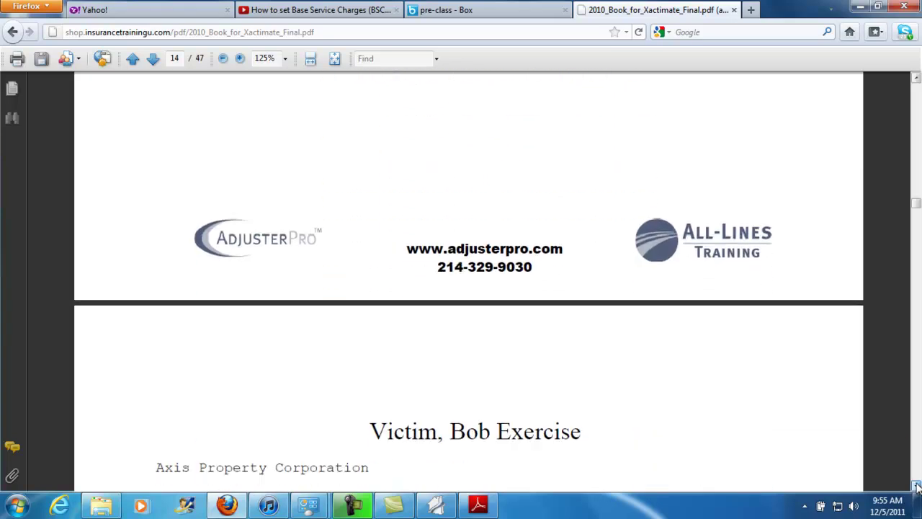
- Scroll to page 15's Homeowners Policy table: reserve 10,000, Coverage A 148,200, deductible 2%/500
{"action": "scroll", "coordinate": [917, 488], "scroll_direction": "down", "scroll_amount": 1}
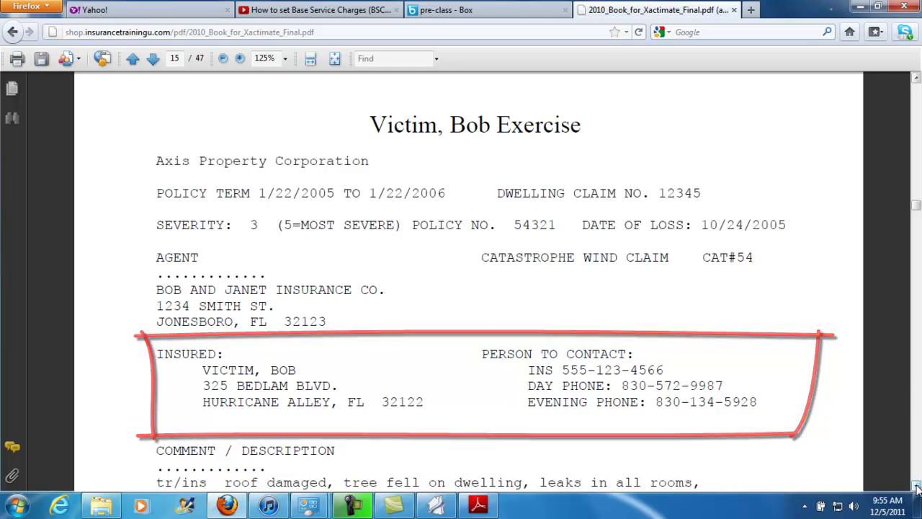
{"action": "scroll", "coordinate": [916, 486], "scroll_direction": "down", "scroll_amount": 10}
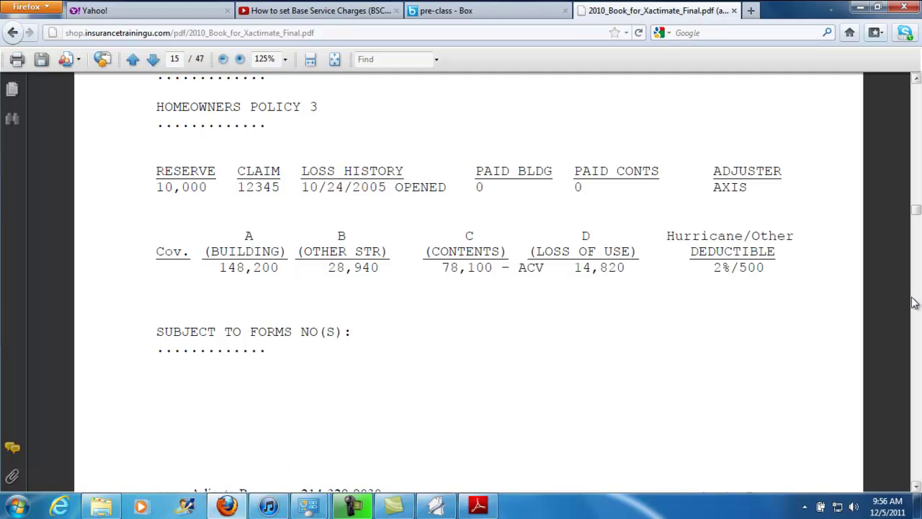
- Minimize Firefox and show the Adobe Reader cheat sheet's pre-project settings: company header, opening statement, claim rep
{"action": "left_click", "coordinate": [862, 8]}
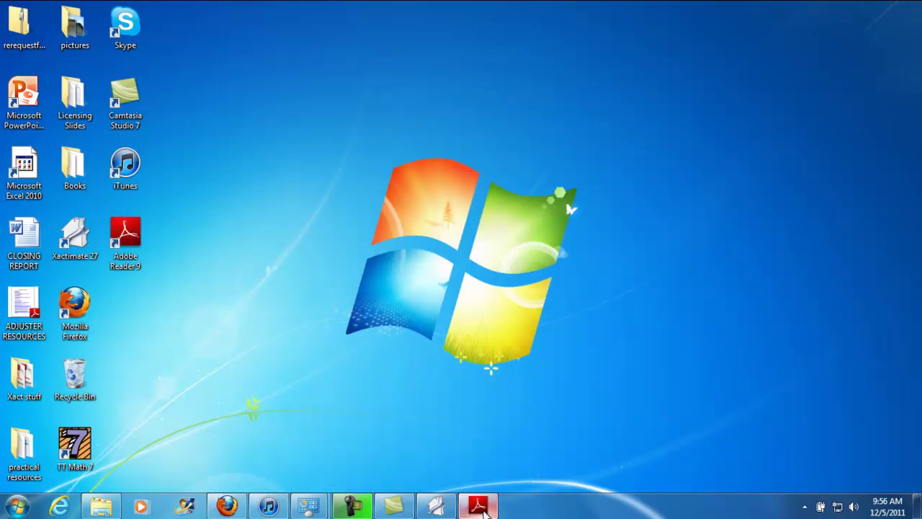
{"action": "left_click", "coordinate": [470, 367]}
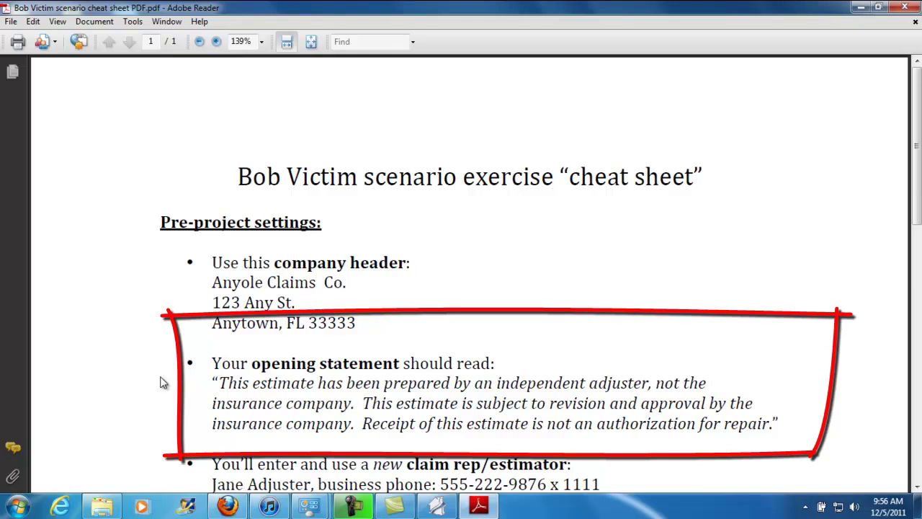
{"action": "left_click", "coordinate": [917, 488]}
- Scroll the cheat sheet through the claim rep and misc. settings, then return to the exercise book
{"action": "left_click", "coordinate": [916, 487]}
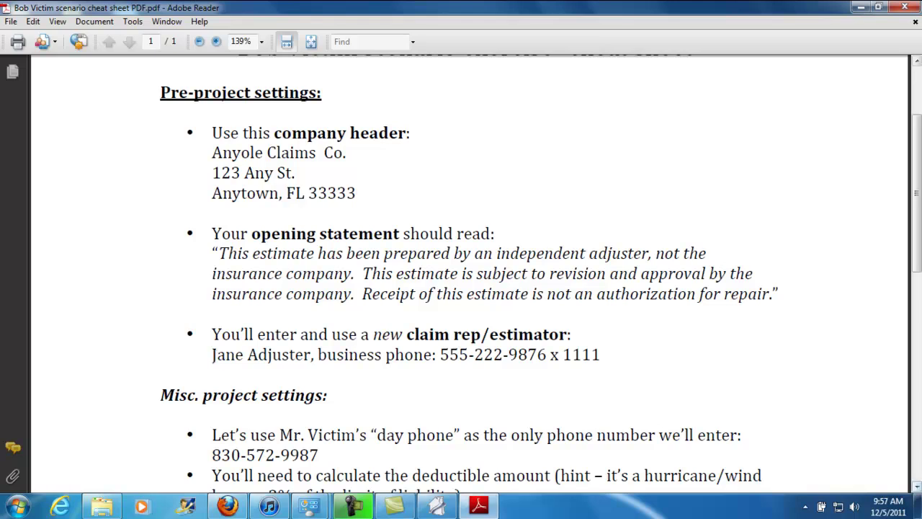
{"action": "left_click", "coordinate": [917, 488]}
{"action": "scroll", "coordinate": [917, 487], "scroll_direction": "down", "scroll_amount": 4}
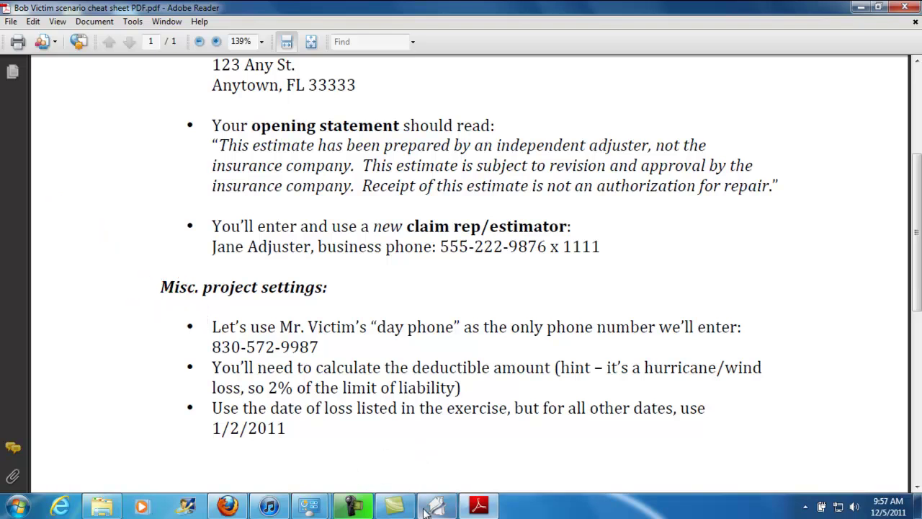
{"action": "left_click", "coordinate": [218, 509]}
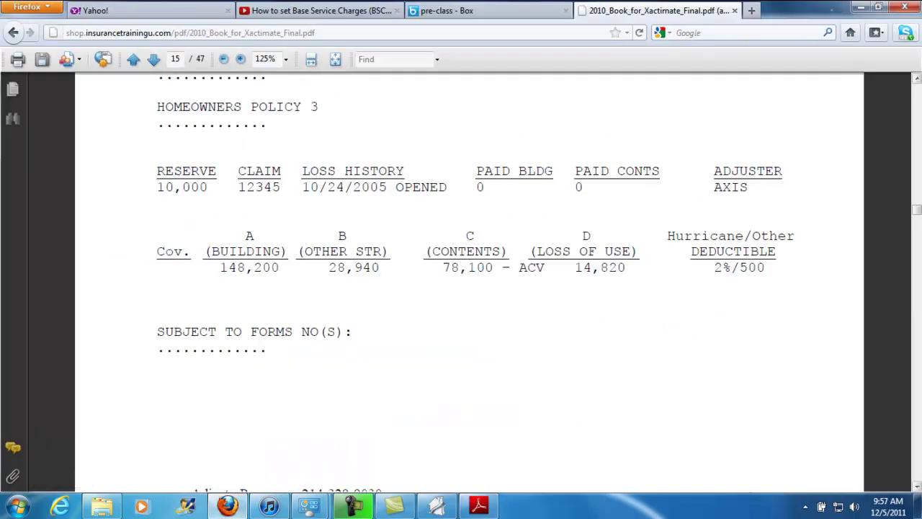
- Look up the insured's day phone under Person to Contact, then switch back to the cheat sheet
{"action": "left_click", "coordinate": [917, 80]}
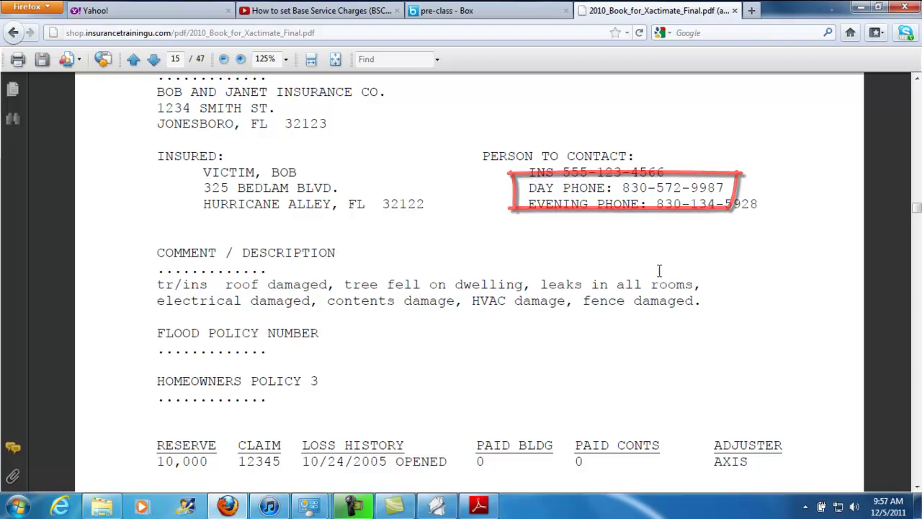
{"action": "left_click", "coordinate": [473, 510]}
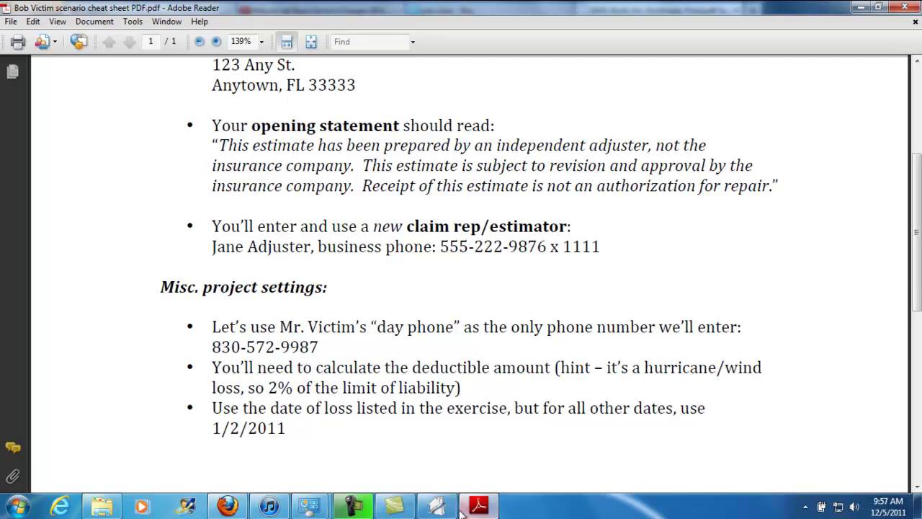
{"action": "mouse_move", "coordinate": [482, 508]}
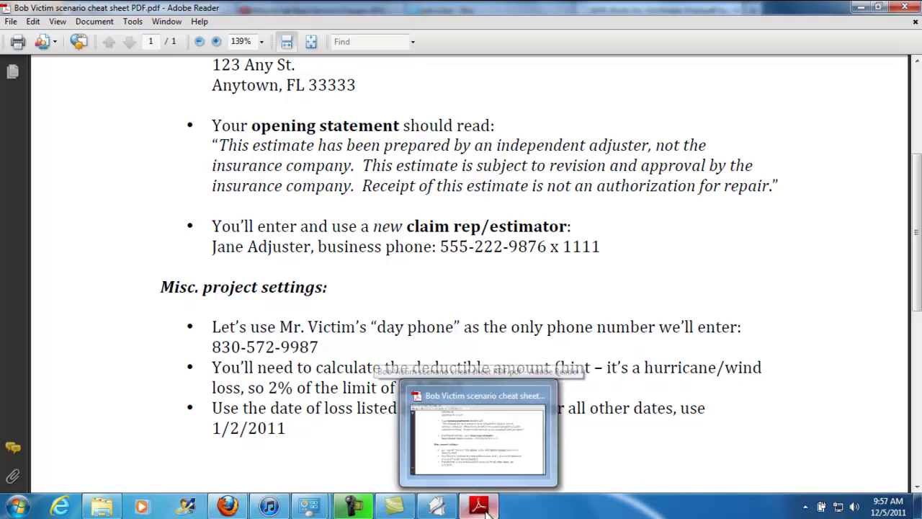
{"action": "left_click", "coordinate": [485, 510]}
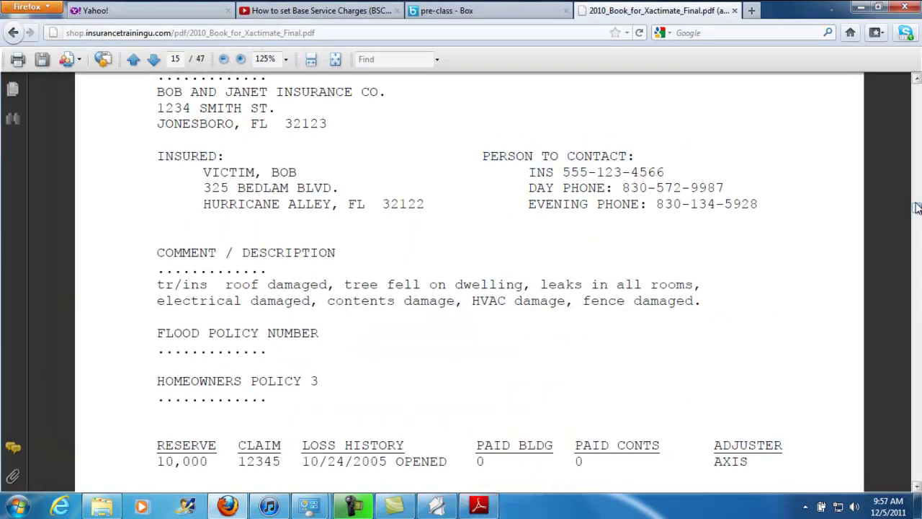
{"action": "mouse_move", "coordinate": [917, 210]}
{"action": "left_mouse_down"}
{"action": "mouse_move", "coordinate": [917, 200]}
{"action": "mouse_move", "coordinate": [918, 210]}
{"action": "left_mouse_up"}
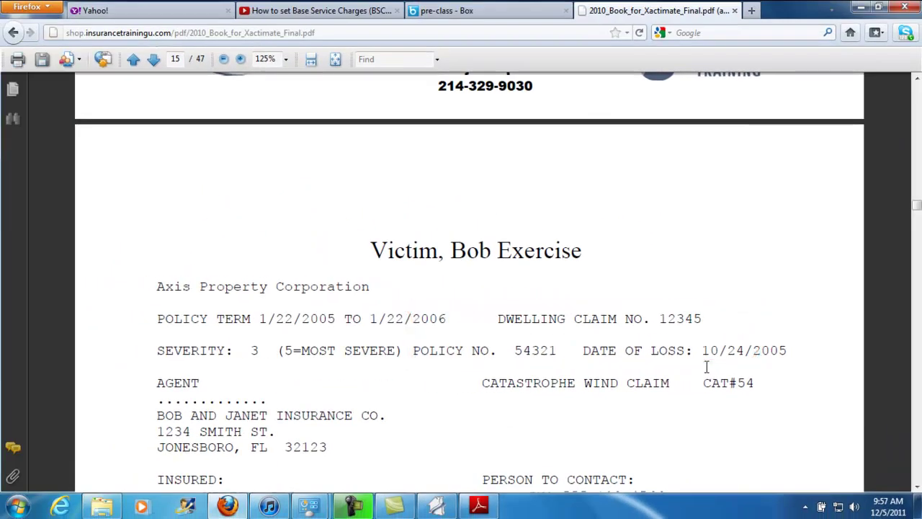
{"action": "key", "text": "alt+Tab"}
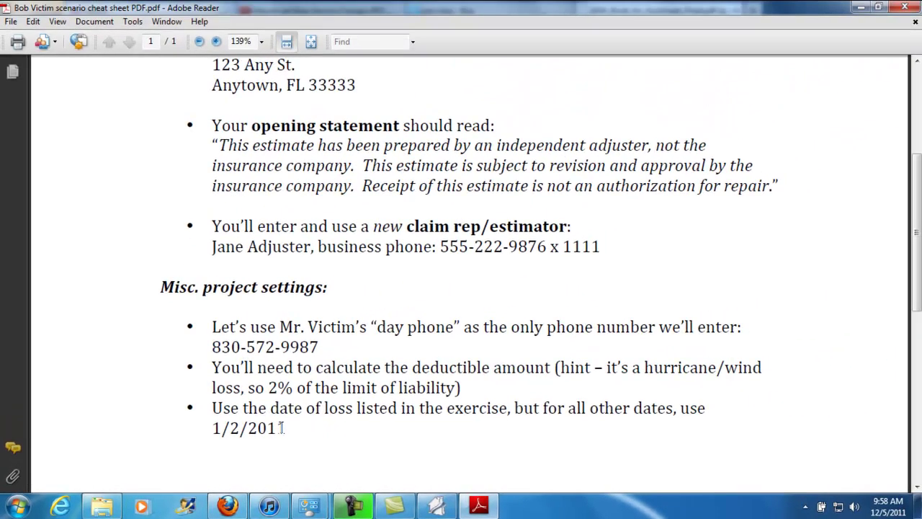
- In Xactimate, view the saved claim reps with their phone numbers and the saved company headers
{"action": "left_click", "coordinate": [436, 507]}
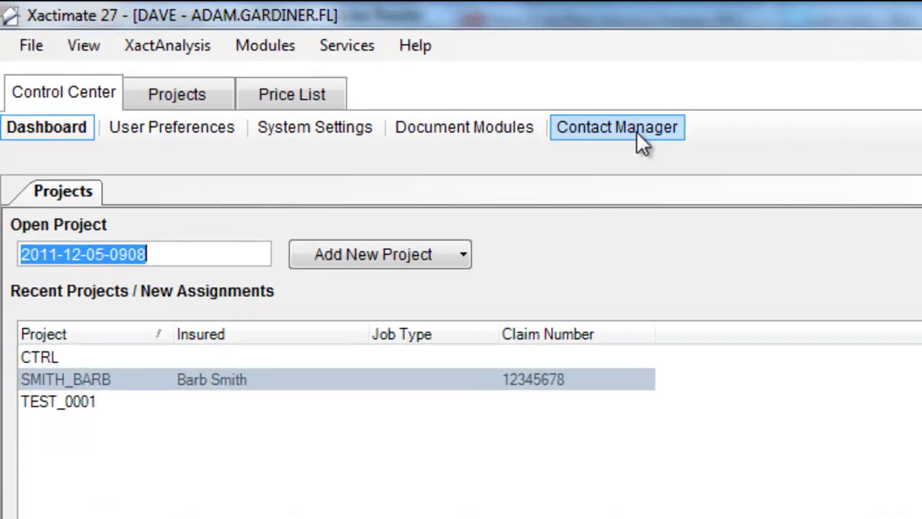
{"action": "left_click", "coordinate": [637, 135]}
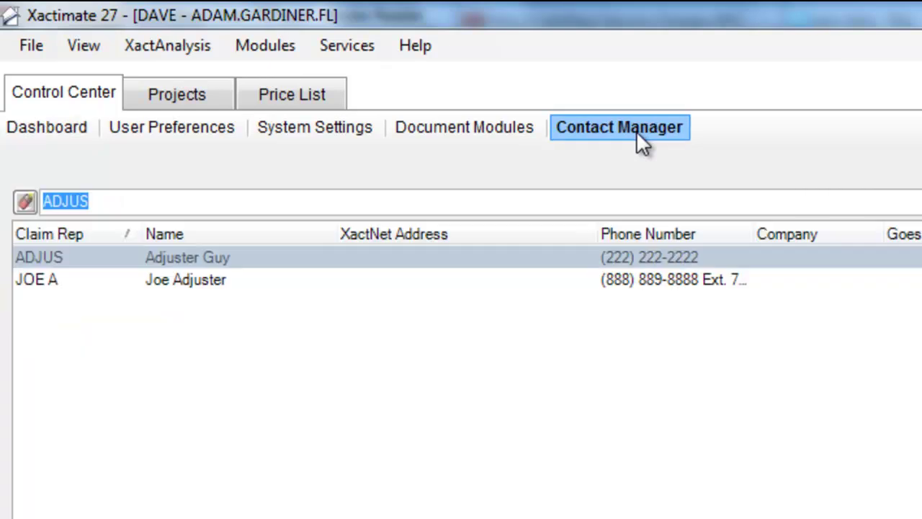
{"action": "left_click", "coordinate": [462, 134]}
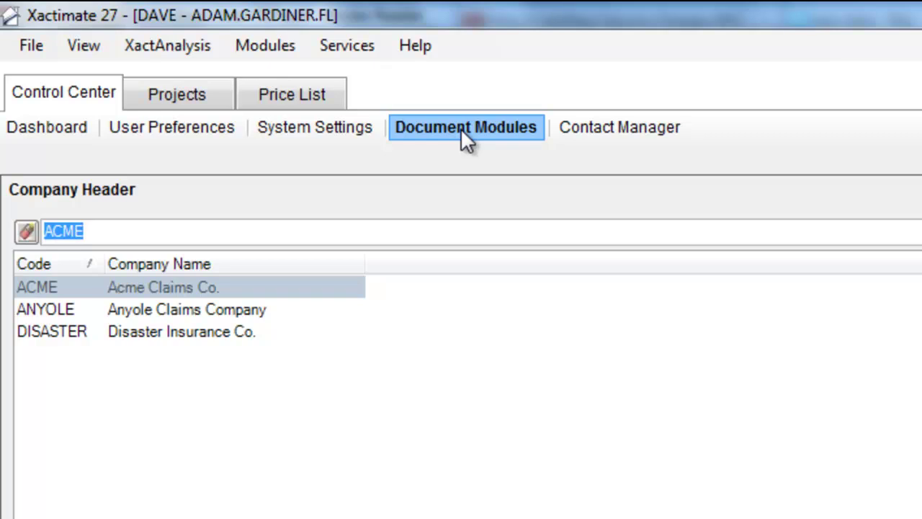
- Check the Opening & Closing Statement user preferences, then go back to the Control Center Dashboard
{"action": "left_click", "coordinate": [178, 134]}
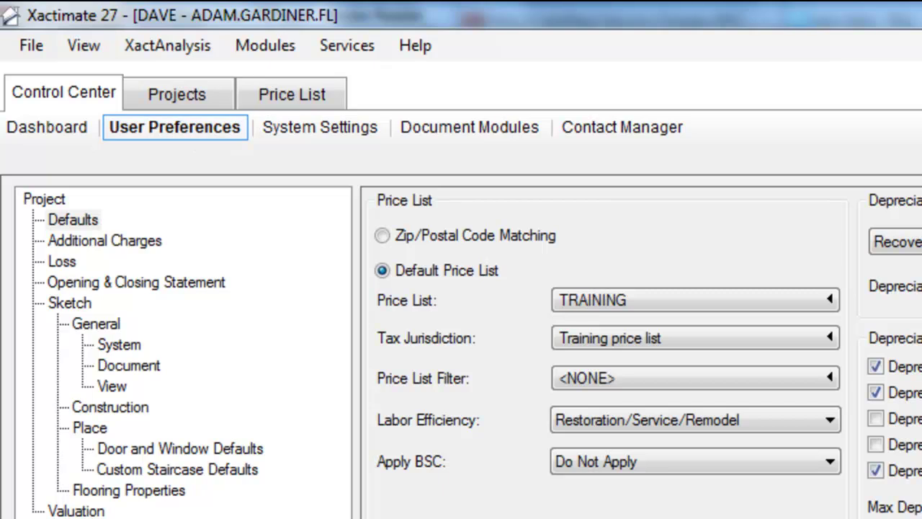
{"action": "left_click", "coordinate": [142, 281]}
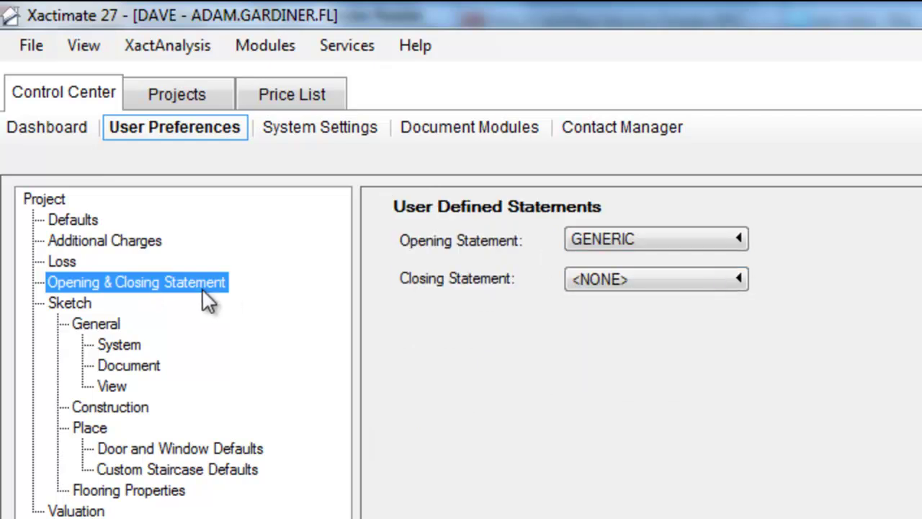
{"action": "left_click", "coordinate": [52, 127]}
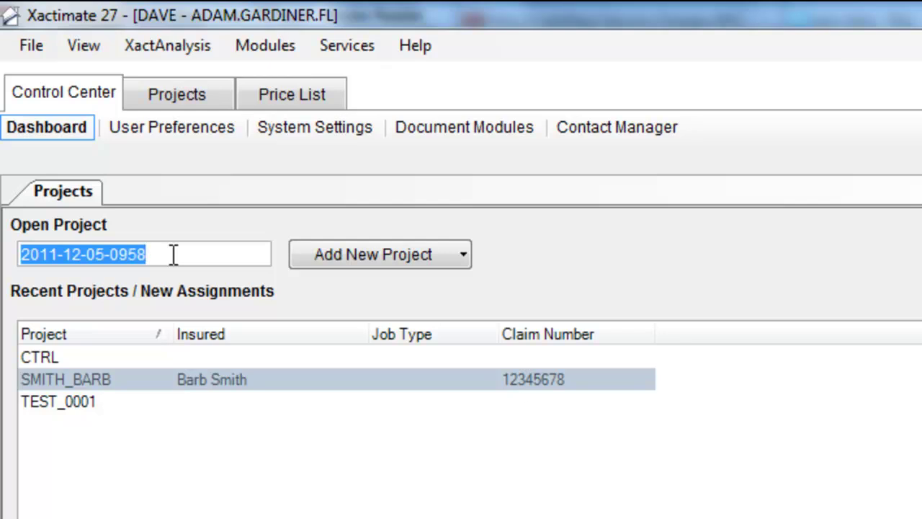
- Add a new project named VICTIM_BOB from the Open Project field
{"action": "type", "text": "VI"}
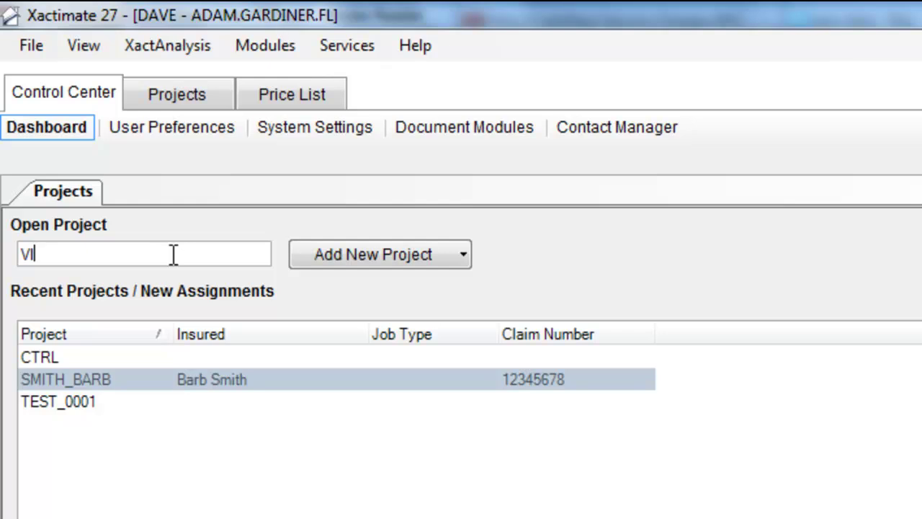
{"action": "type", "text": "CTIM_BOB"}
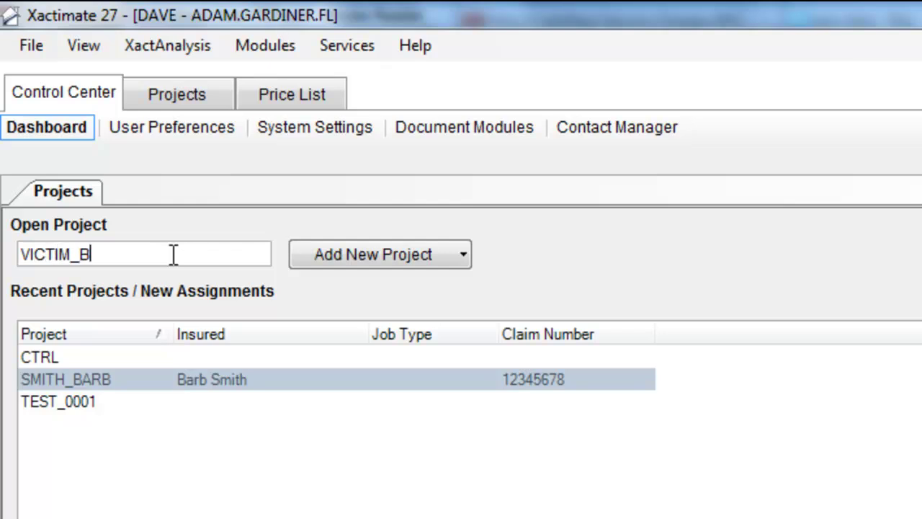
{"action": "left_click", "coordinate": [373, 255]}
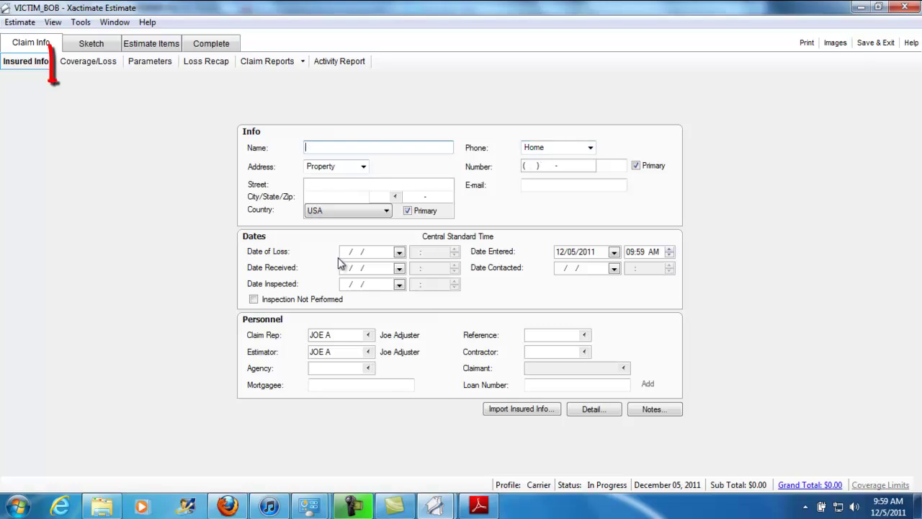
- View the estimate's Coverage/Loss tab, then switch to the exercise book's policy and loss-date details
{"action": "left_click", "coordinate": [98, 63]}
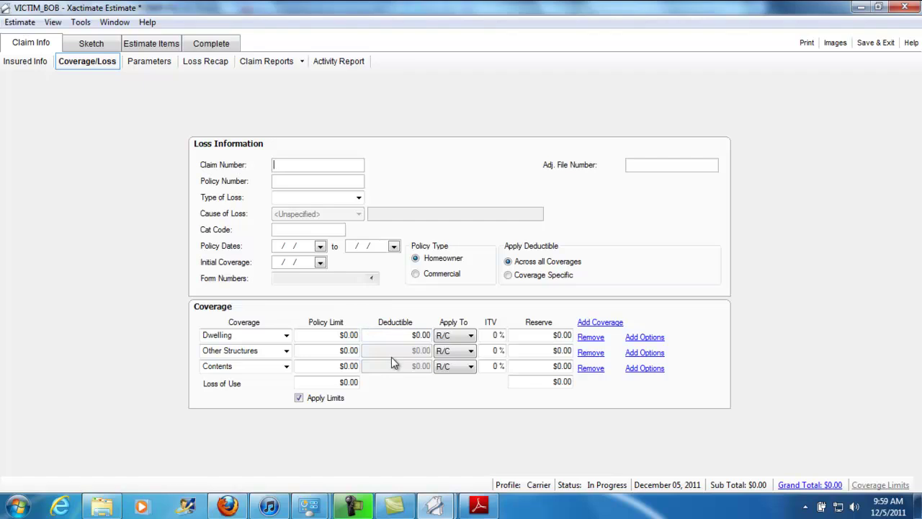
{"action": "left_click", "coordinate": [477, 507]}
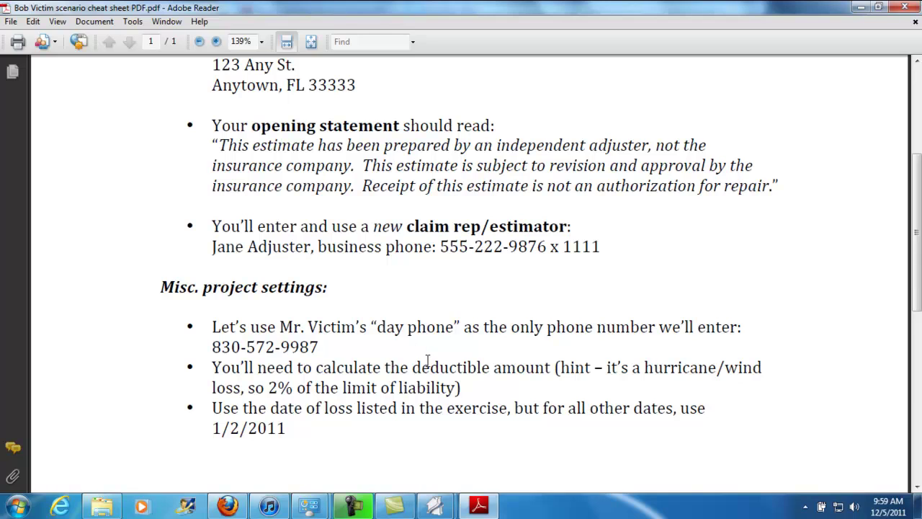
{"action": "left_click", "coordinate": [228, 506]}
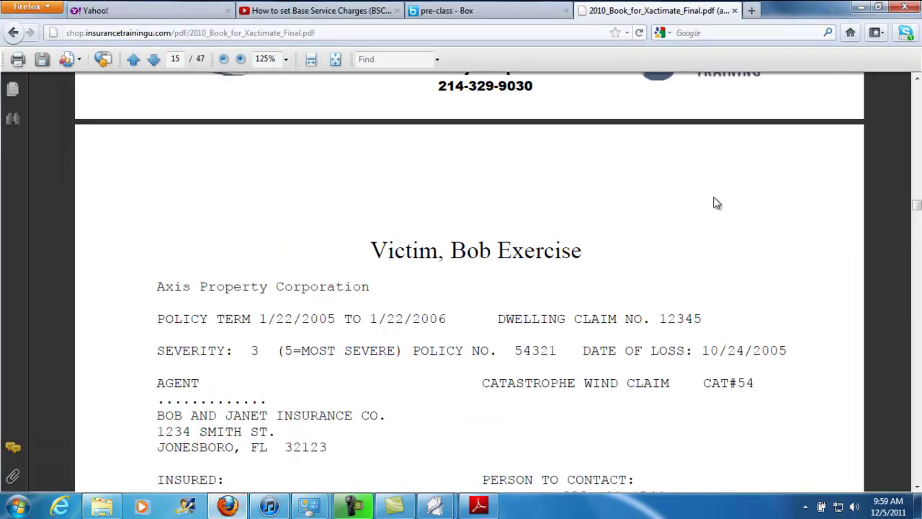
- Scroll to page 16's interior sketch notes showing the 13.4 x 10.5 kitchen and repair checklist
{"action": "left_click", "coordinate": [917, 487]}
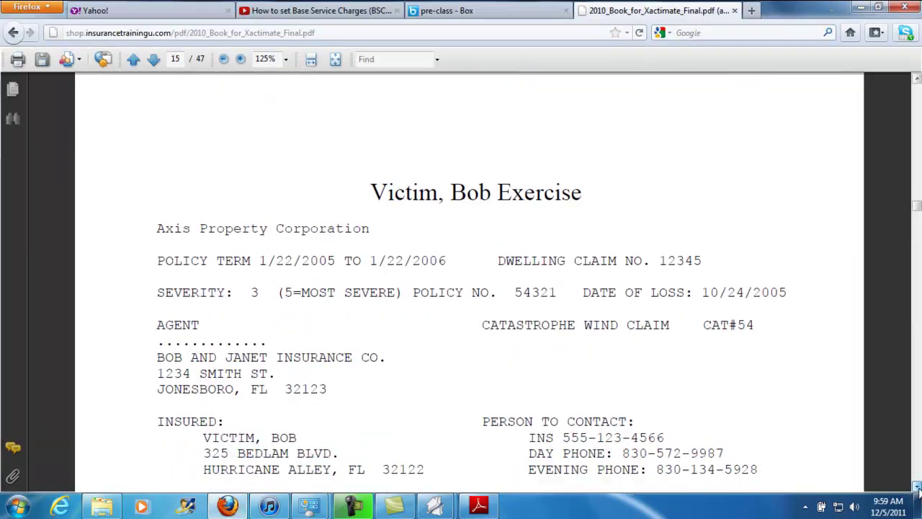
{"action": "left_click", "coordinate": [918, 487]}
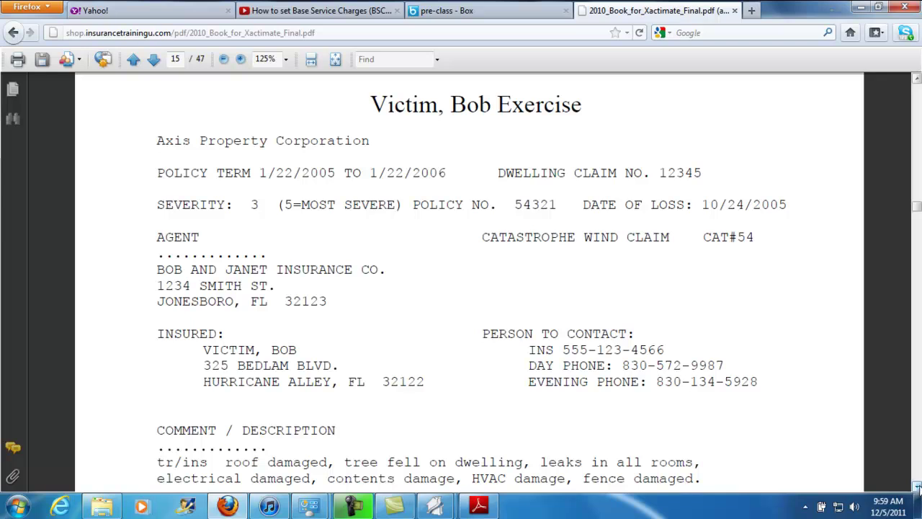
{"action": "left_click_drag", "start_coordinate": [917, 487], "coordinate": [917, 487]}
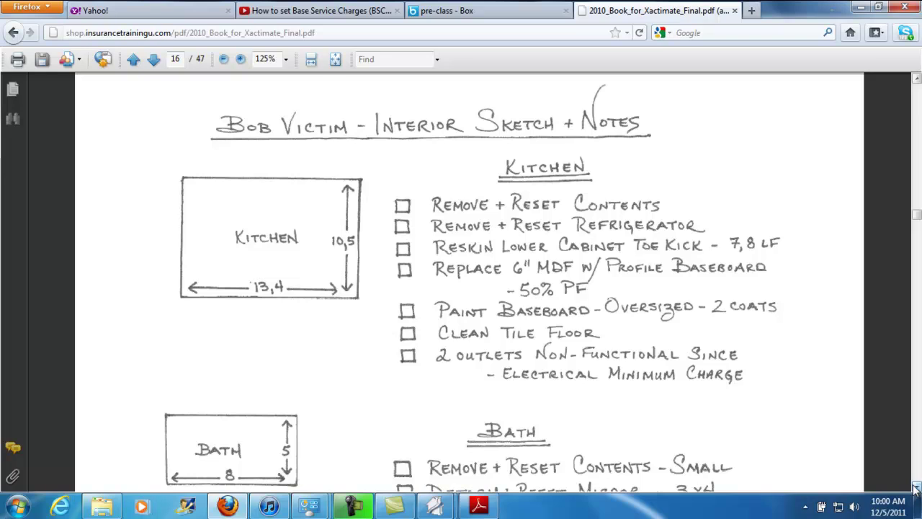
- Review the exercise PDF's sketch pages 16 through 19, then return to the VICTIM_BOB estimate
{"action": "left_click_drag", "start_coordinate": [916, 488], "coordinate": [916, 488]}
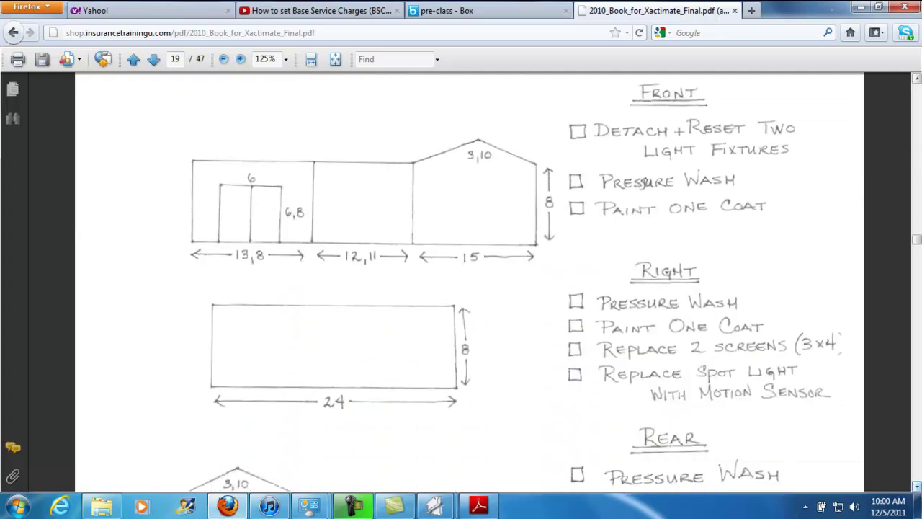
{"action": "left_click", "coordinate": [916, 79]}
{"action": "left_click_drag", "start_coordinate": [917, 81], "coordinate": [917, 81]}
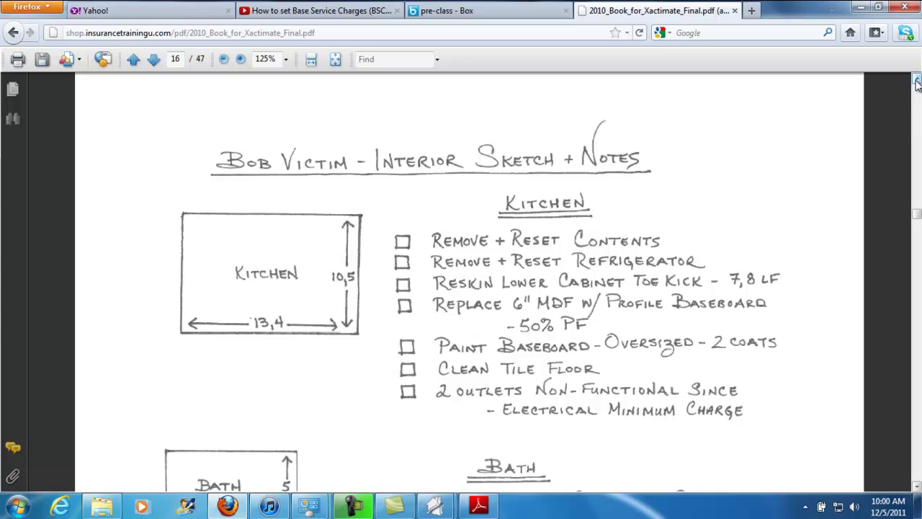
{"action": "key", "text": "alt+Tab"}
{"action": "key", "text": "alt+Tab"}
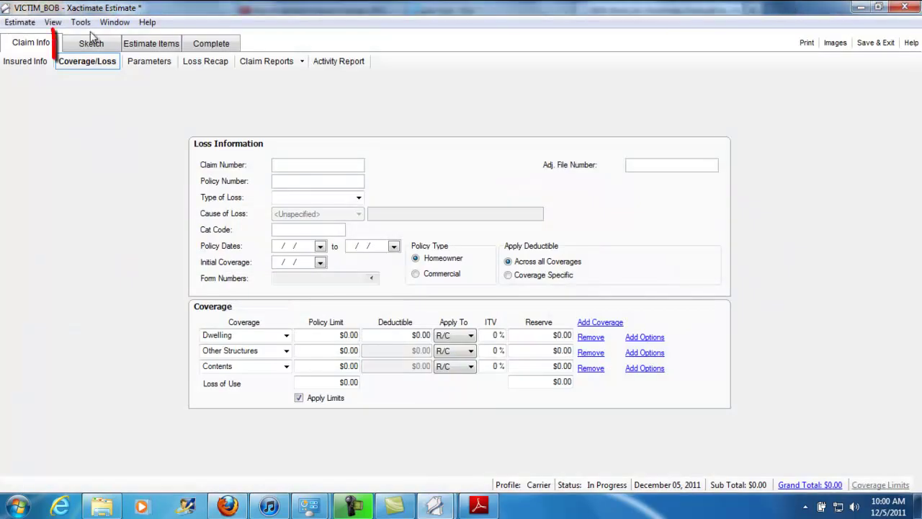
- With the Room tool in Sketch, place and select a 12' x 12' Room1, then return to Firefox's kitchen notes
{"action": "left_click", "coordinate": [96, 47]}
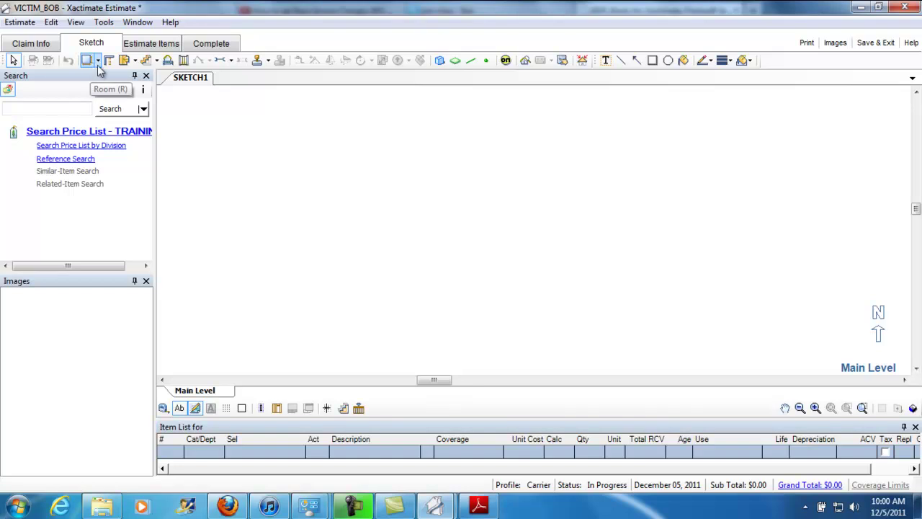
{"action": "left_click", "coordinate": [89, 62]}
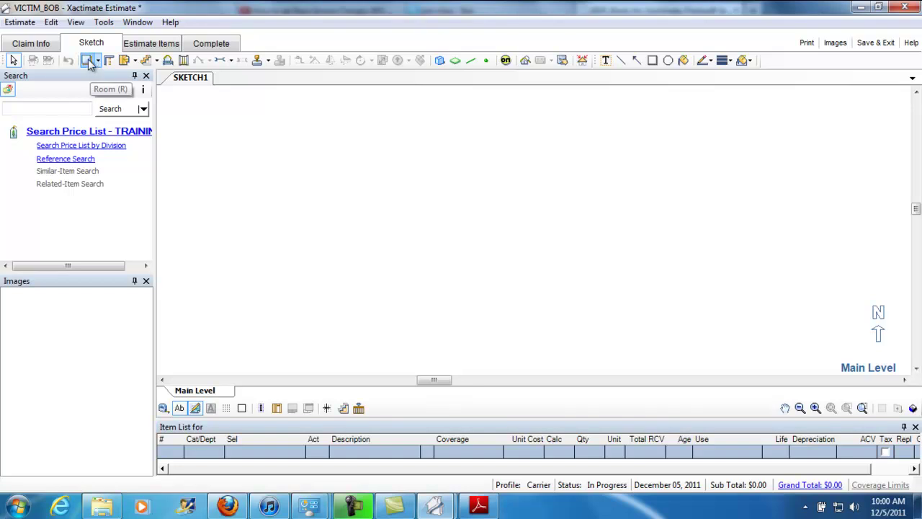
{"action": "left_click", "coordinate": [535, 193]}
{"action": "left_click", "coordinate": [535, 193]}
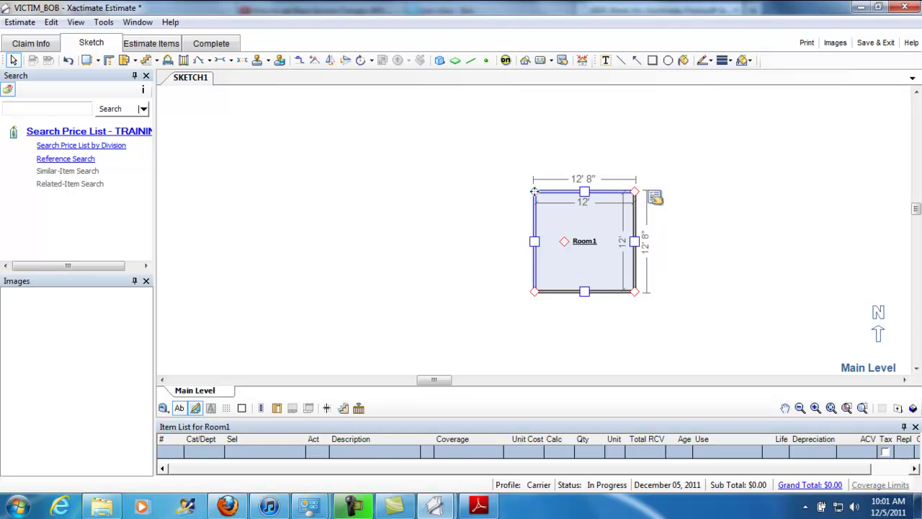
{"action": "key", "text": "alt+Tab"}
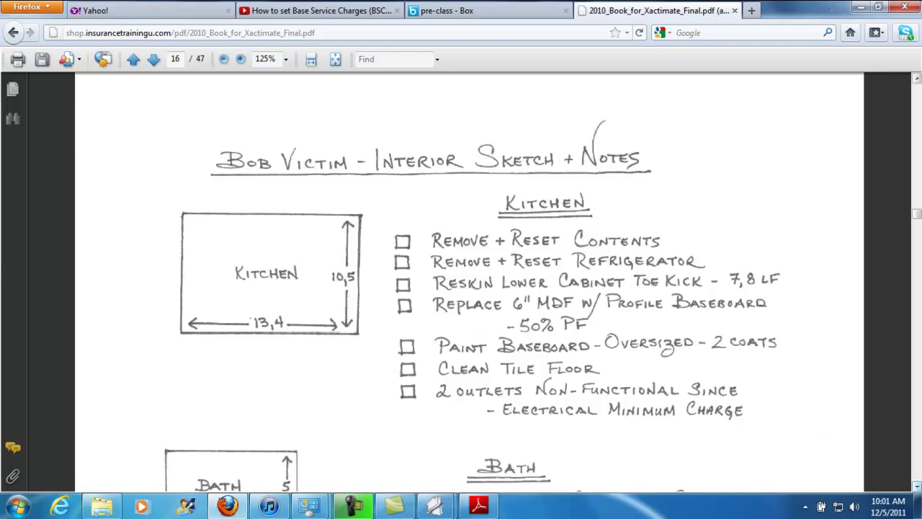
- Scroll past page 16's bath checklist to page 17's L-shaped Living Room sketch and repair list
{"action": "scroll", "coordinate": [917, 487], "scroll_direction": "down", "scroll_amount": 10}
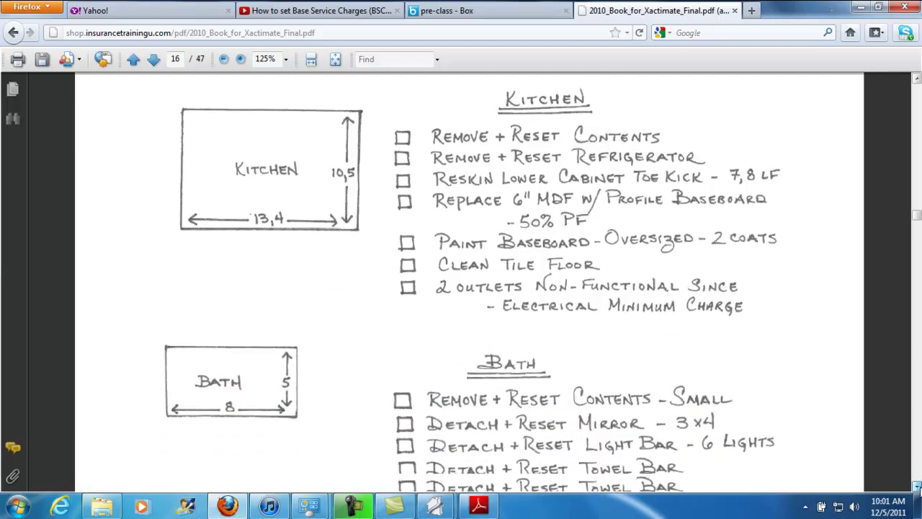
{"action": "scroll", "coordinate": [917, 487], "scroll_direction": "down", "scroll_amount": 10}
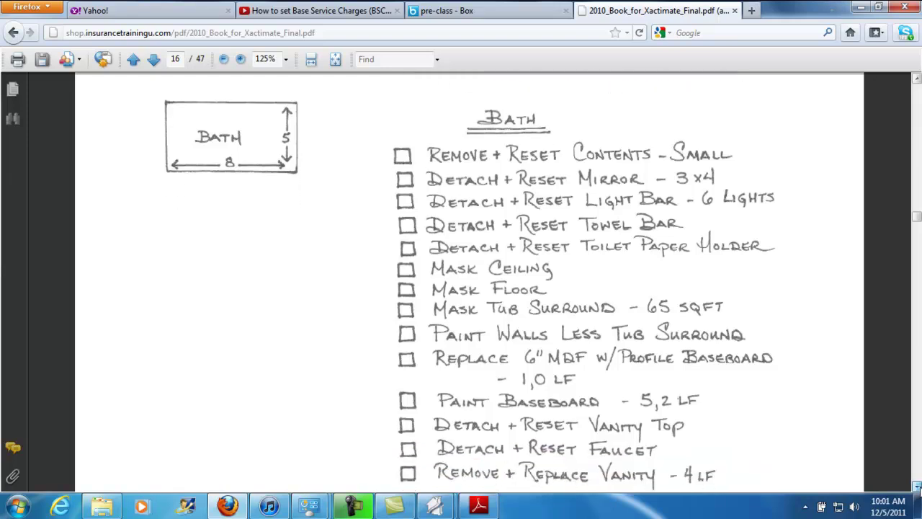
{"action": "scroll", "coordinate": [918, 486], "scroll_direction": "down", "scroll_amount": 5}
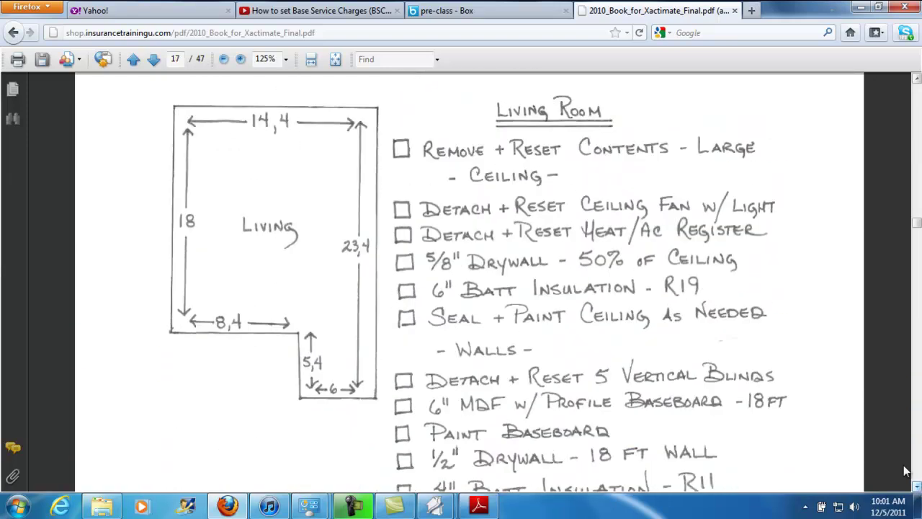